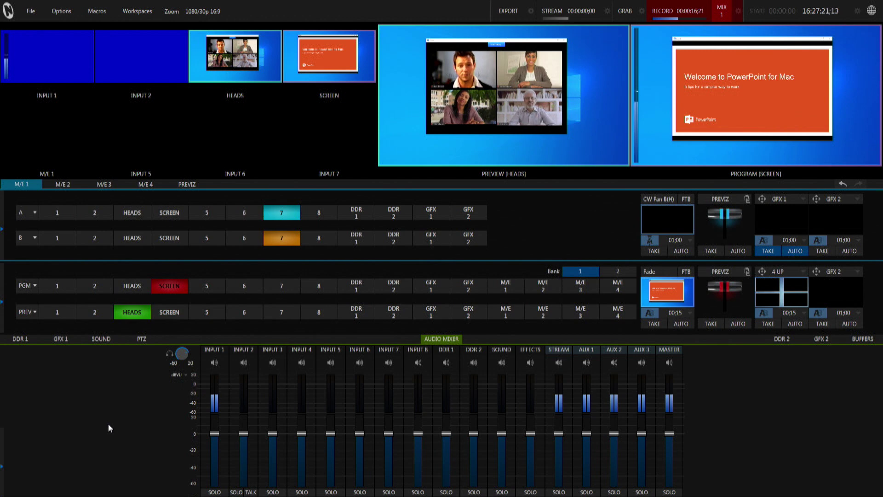
Step: Take the HEADS four-panelist grid from preview to program with the Auto transition
mouse_move(305, 137)
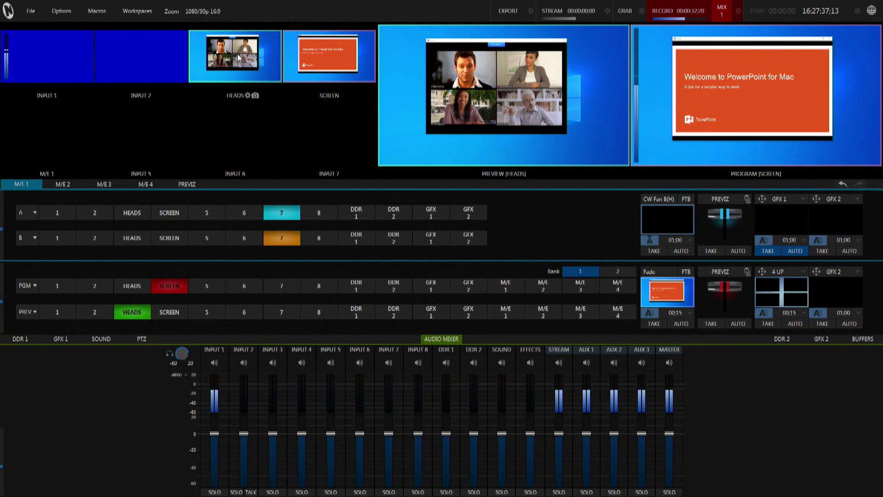
key("space")
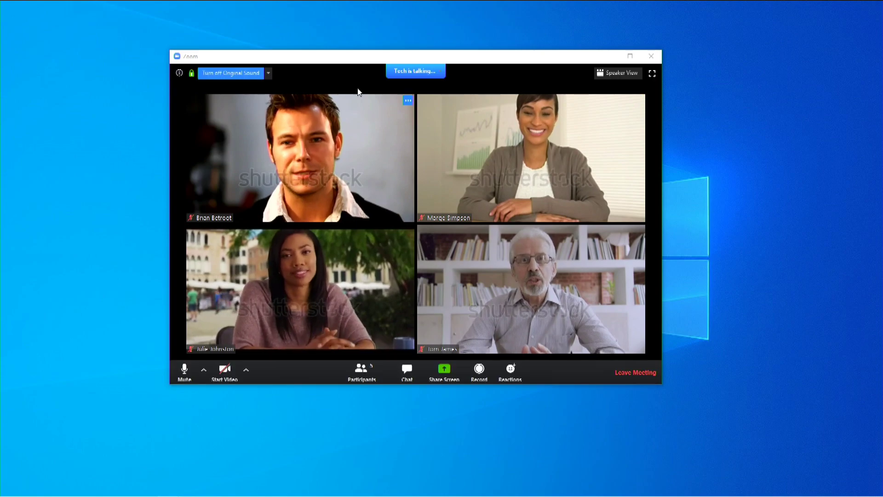
Step: Make the Zoom gallery fill the screen, then open, close and reopen the group chat
double_click(328, 87)
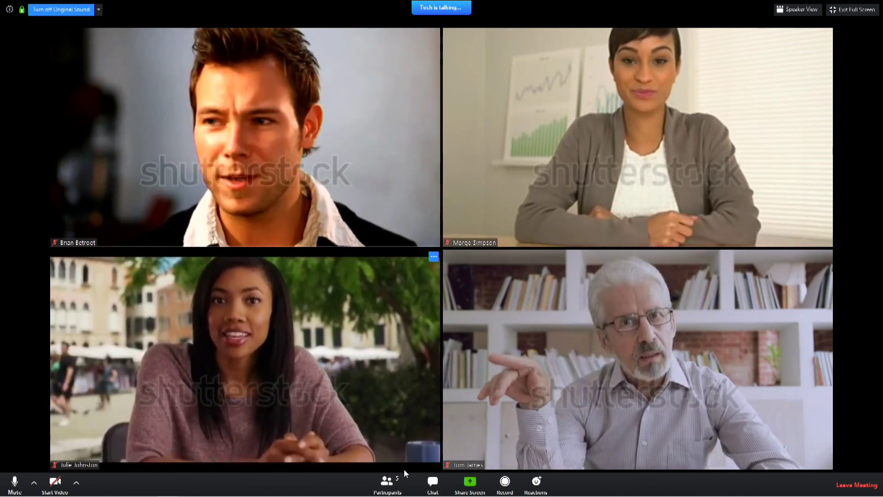
left_click(432, 483)
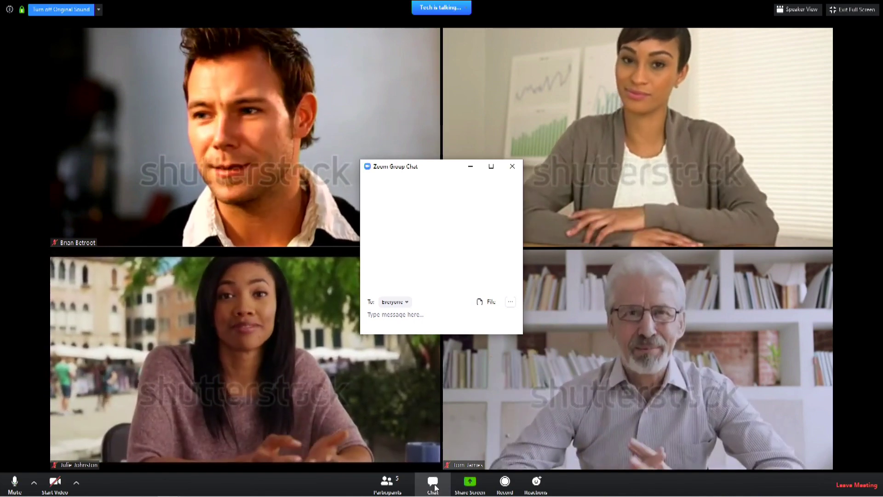
left_click(512, 166)
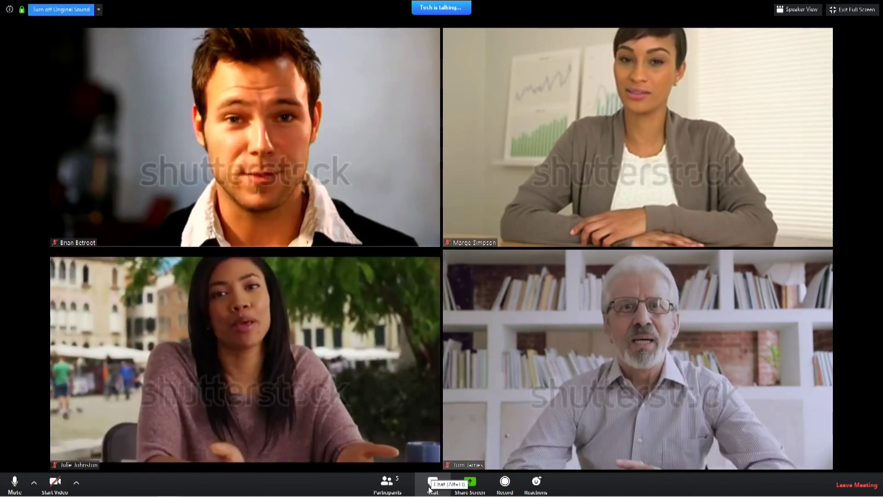
left_click(431, 487)
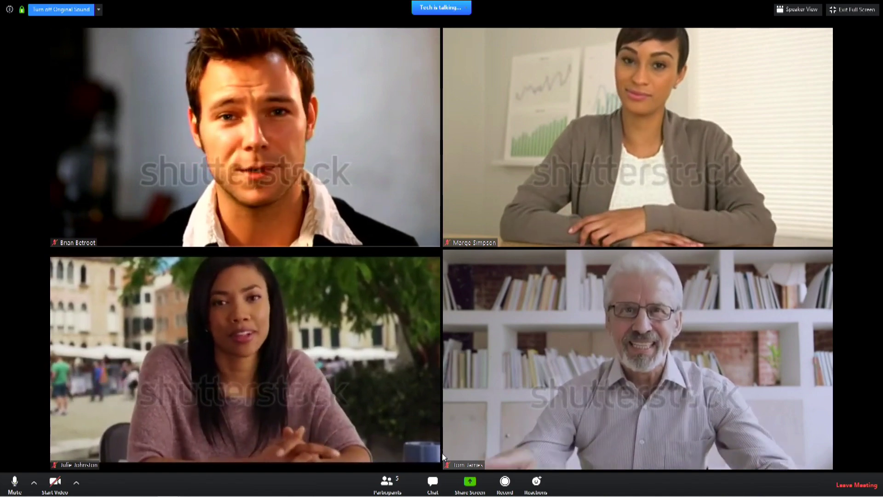
mouse_move(304, 493)
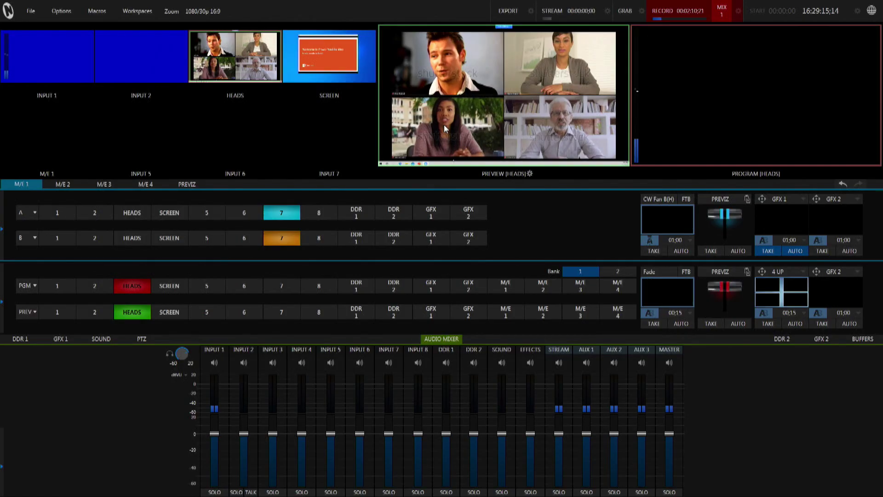
Step: Put the SCREEN source on program and view the shared PowerPoint slide full screen in Zoom
key("4")
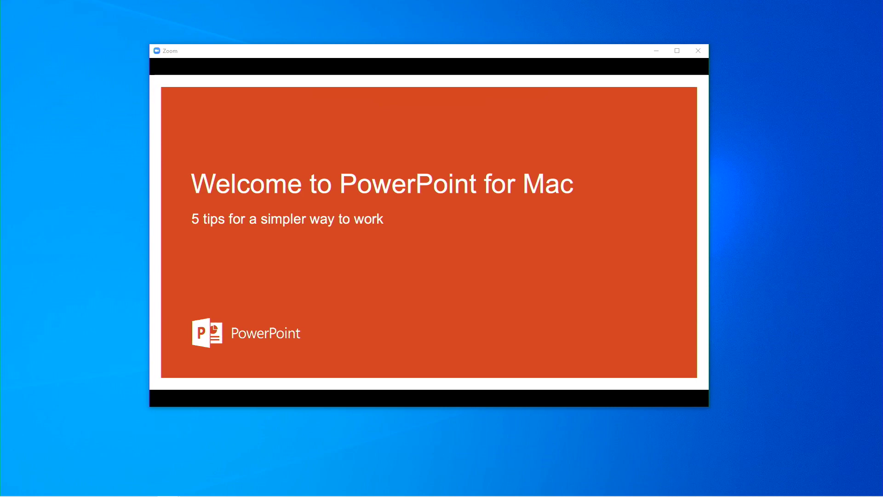
mouse_move(432, 224)
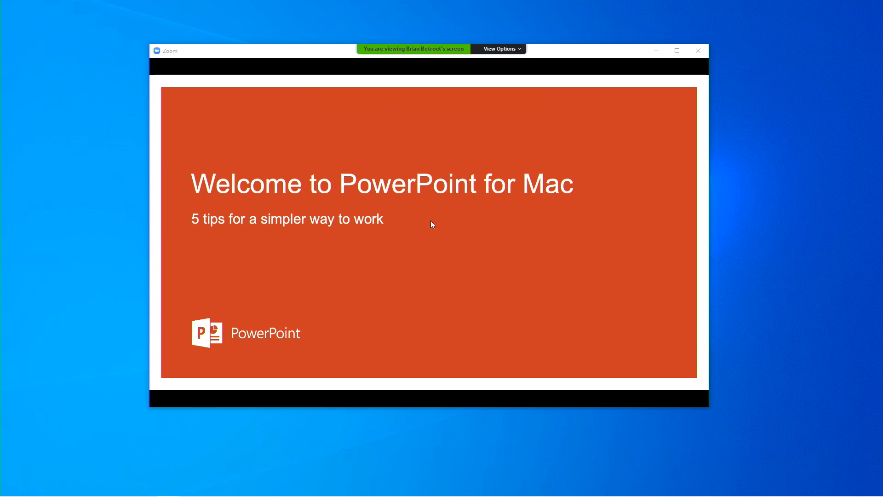
double_click(462, 189)
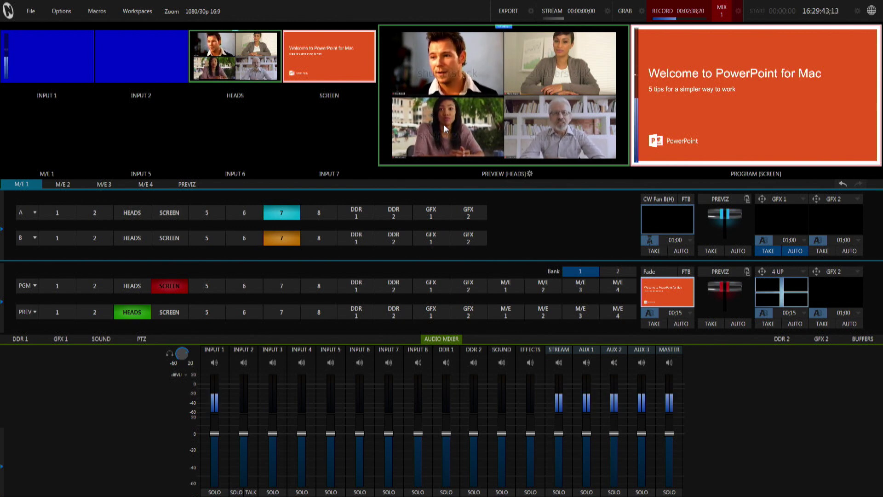
Step: Take program from SCREEN back to the HEADS quad so it matches preview
key("Return")
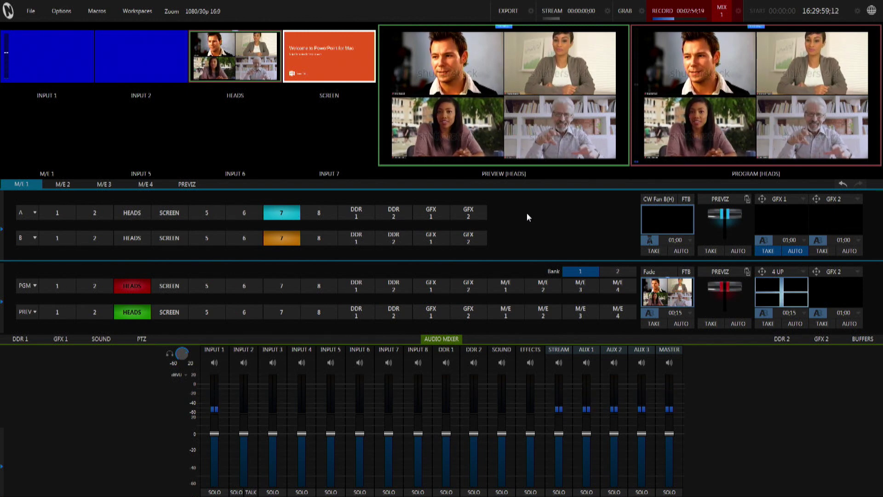
Step: Show the BUFFERS tab with the 2 UP, 3 UP, 4 UP, SCRN+1 and SCRN+2 templates
left_click(856, 337)
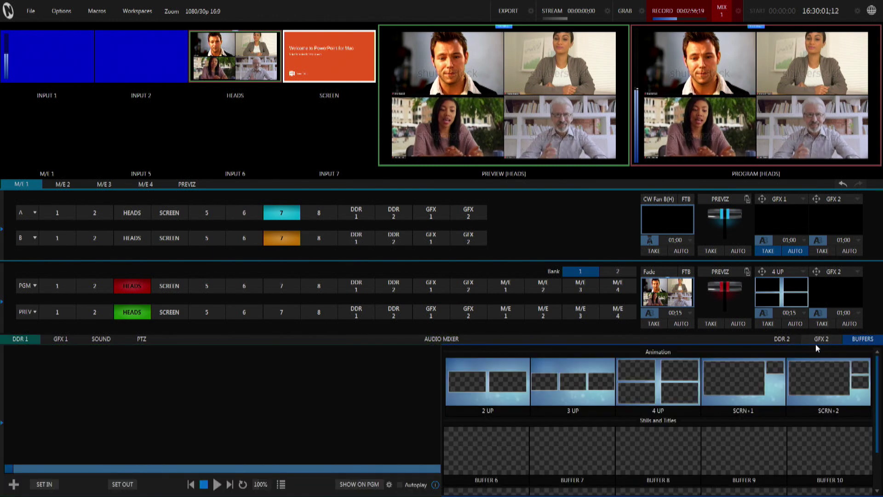
mouse_move(486, 379)
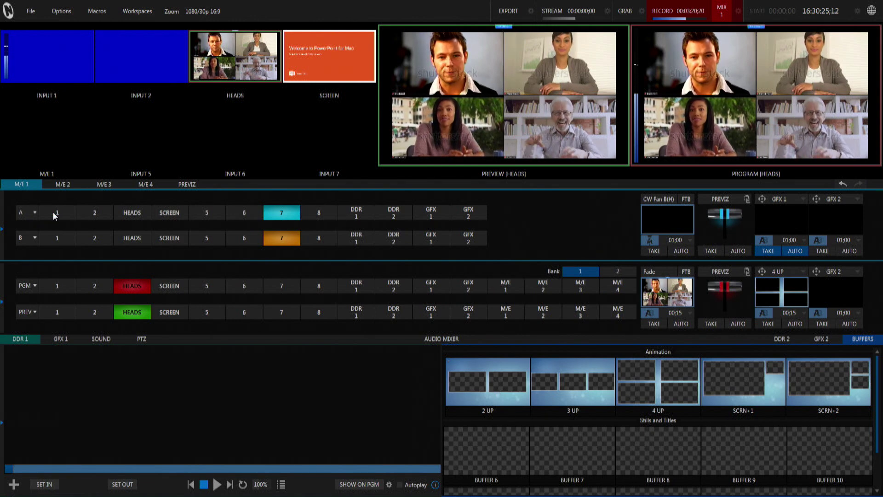
Step: Select M/E 1 on the program row and give it the LiveSets > Default > 2 Layer effect
left_click(509, 287)
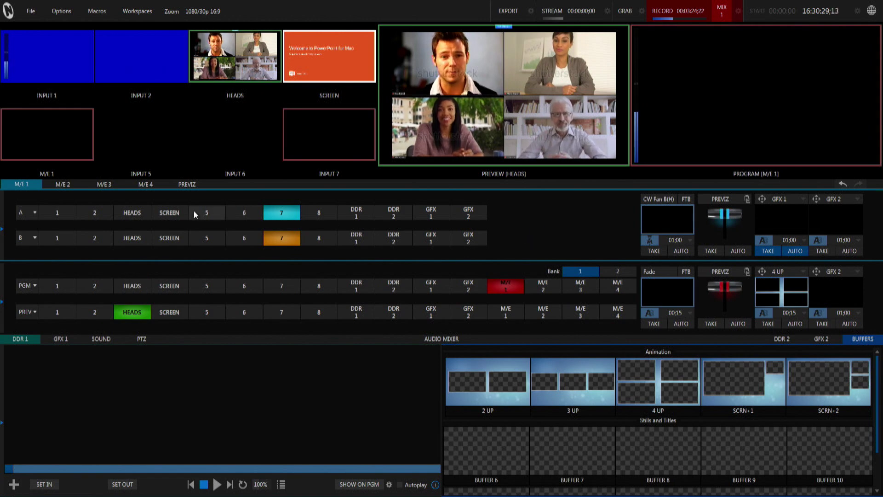
left_click(662, 241)
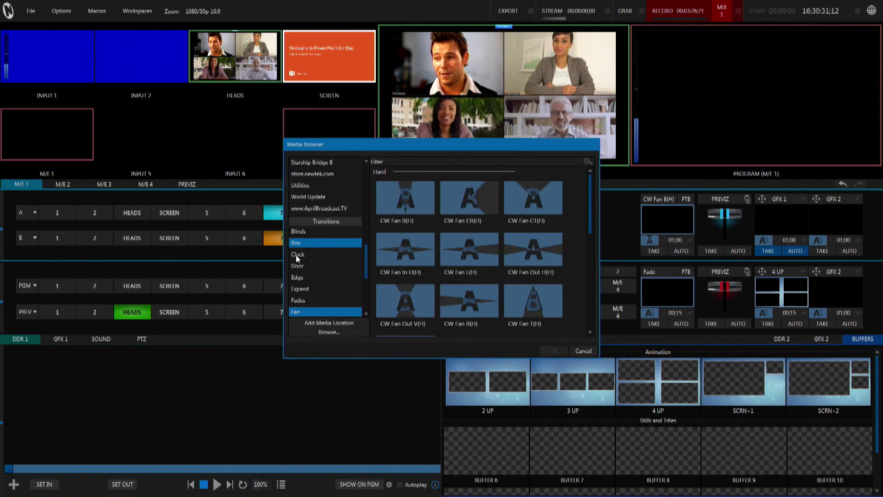
scroll(311, 299, "up", 10)
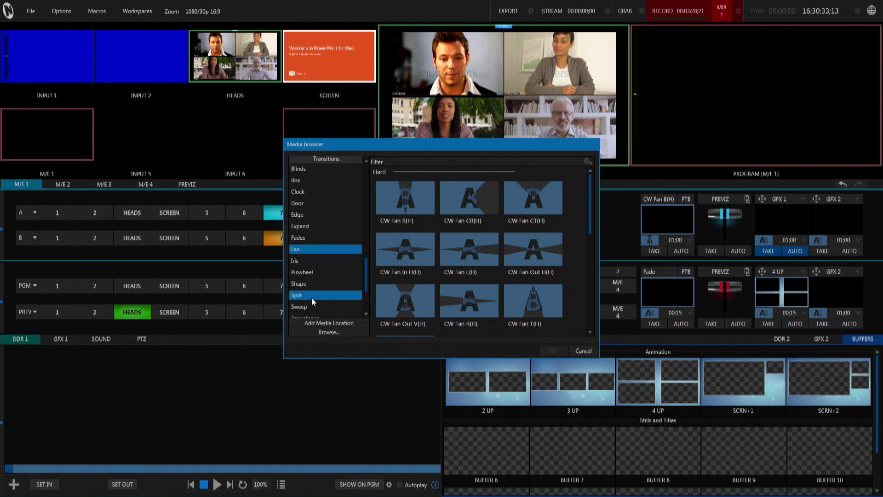
left_click(311, 242)
left_click(412, 209)
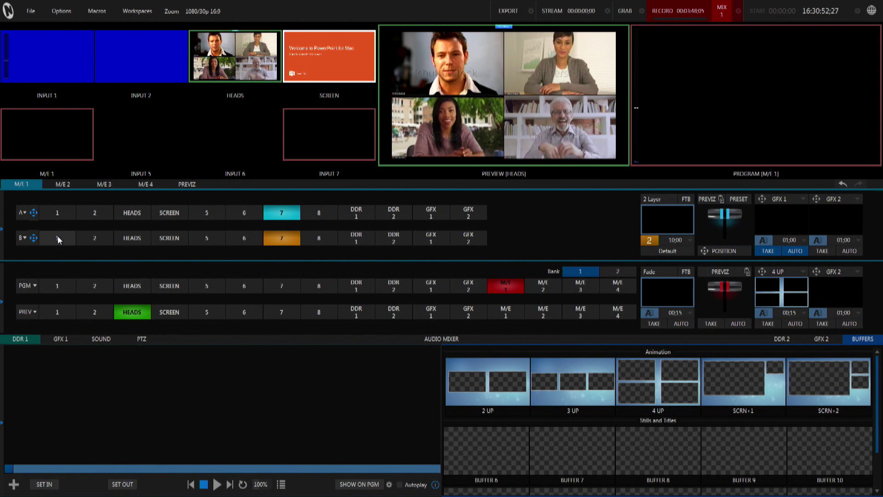
Step: Assign HEADS to layer B, crop and zoom layer A, and set layer B to X 166.8, Y -48.1, 108.8% zoom
left_click(136, 238)
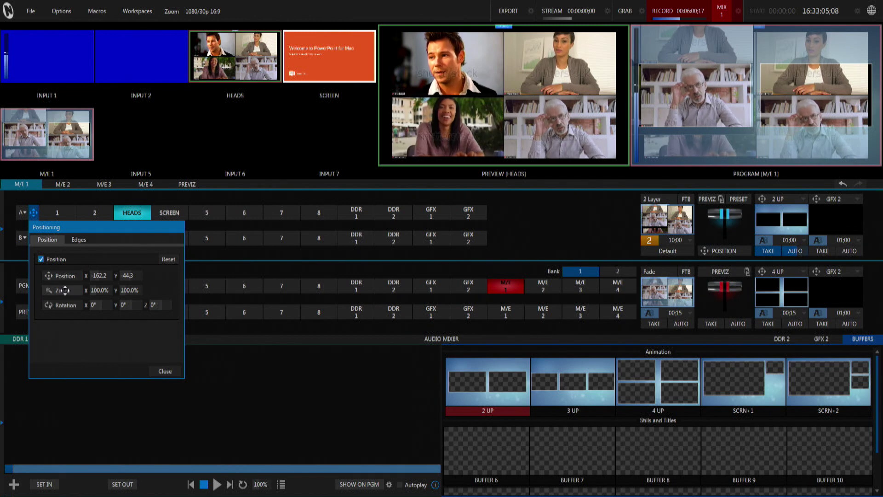
mouse_move(54, 291)
left_mouse_down()
mouse_move(65, 291)
mouse_move(63, 276)
left_mouse_up()
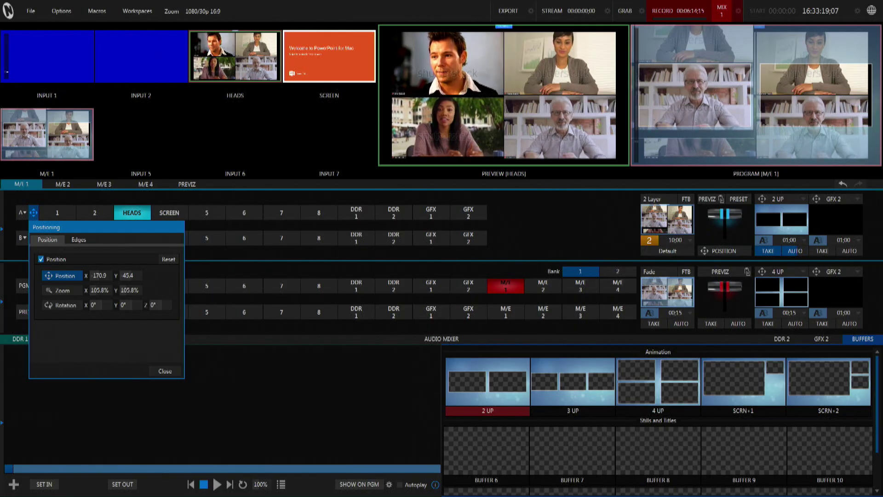
left_click(79, 240)
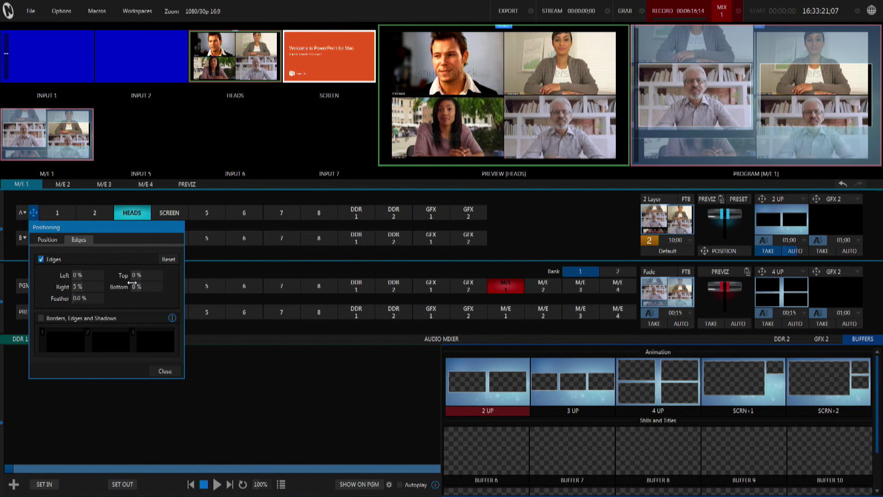
left_click(165, 371)
left_click(34, 239)
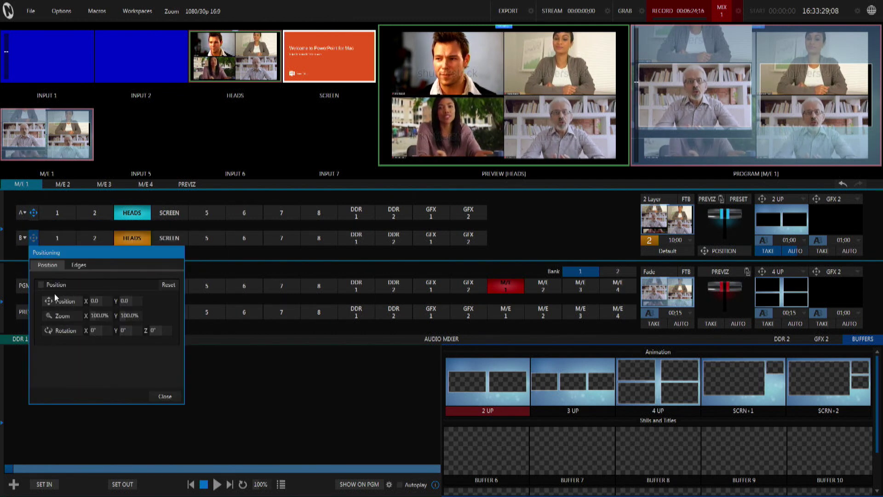
left_click_drag(54, 316, 117, 313)
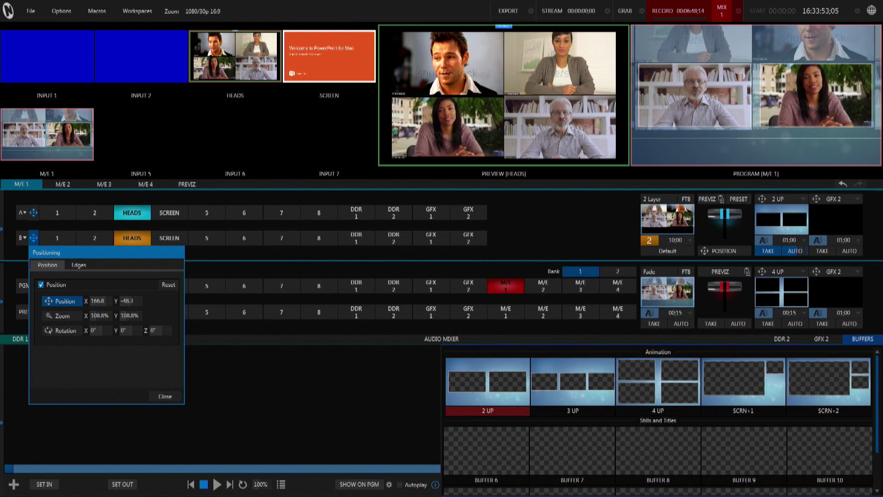
Step: Close the positioning panel and apply the 2 UP overlay to M/E 1
left_click(164, 396)
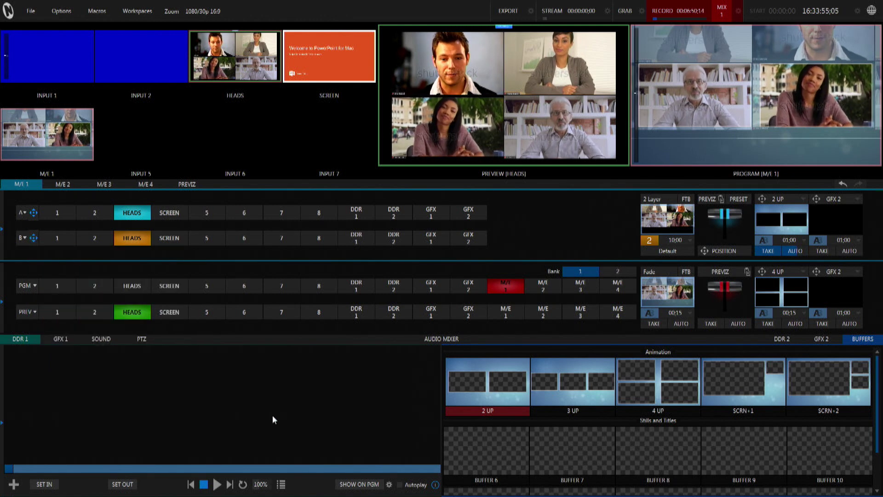
left_click(766, 251)
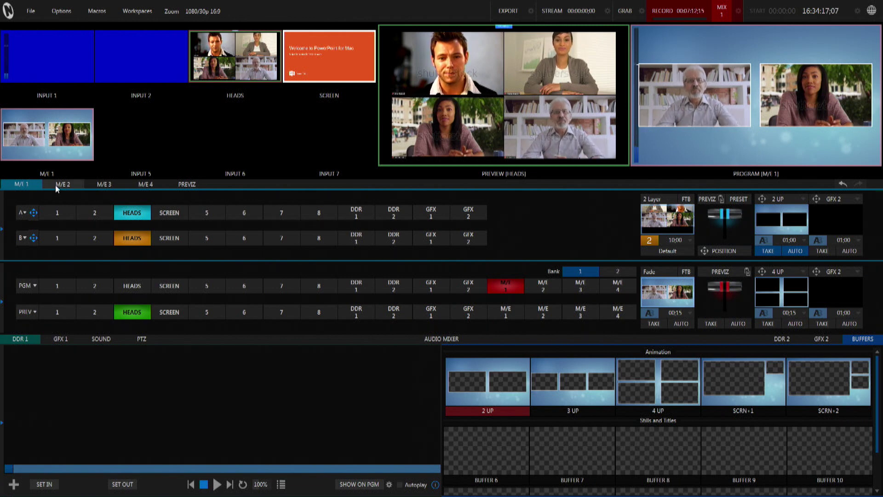
Step: Set the INPUT 5 monitor to M/E 2, then preview M/E 2's 3 UP layout and send it to program
right_click(142, 140)
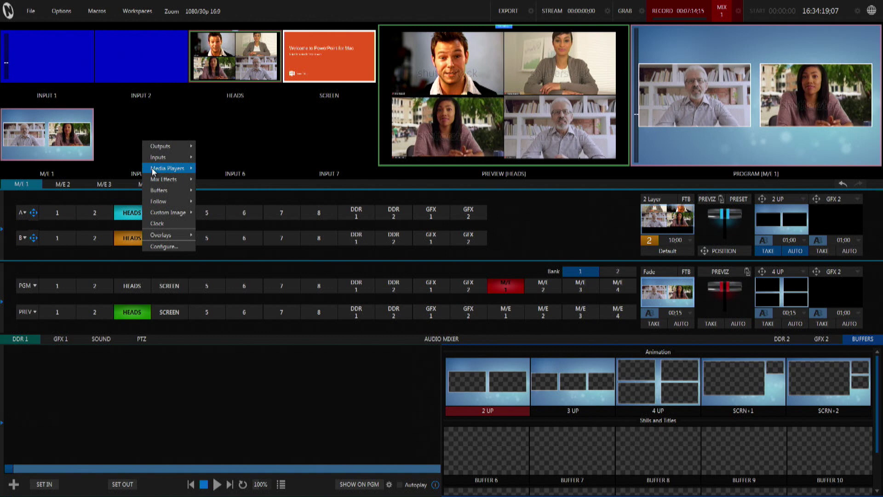
mouse_move(157, 169)
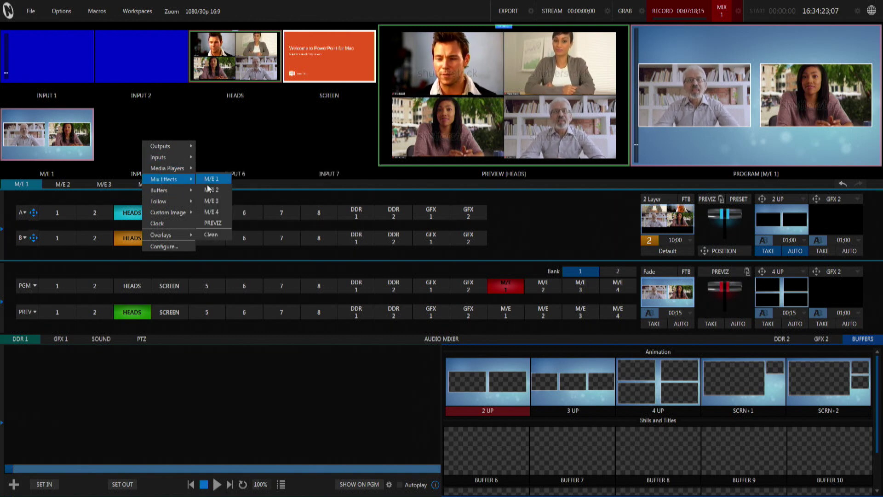
left_click(207, 190)
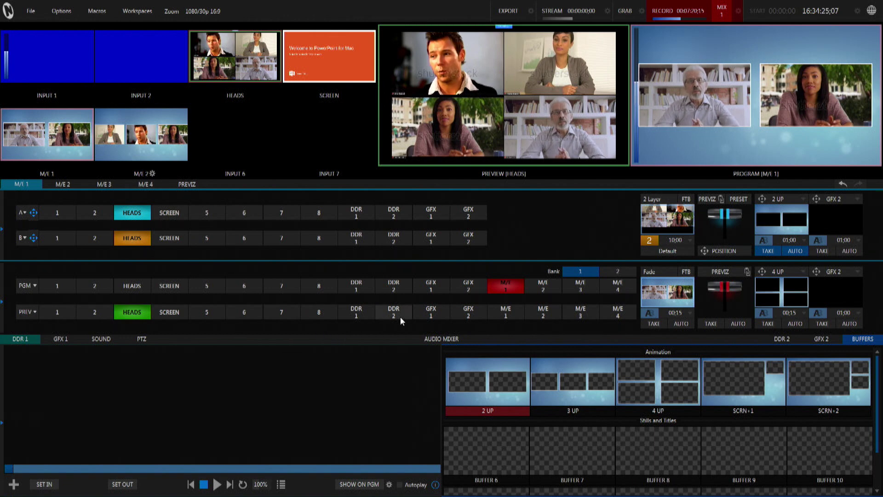
left_click(542, 313)
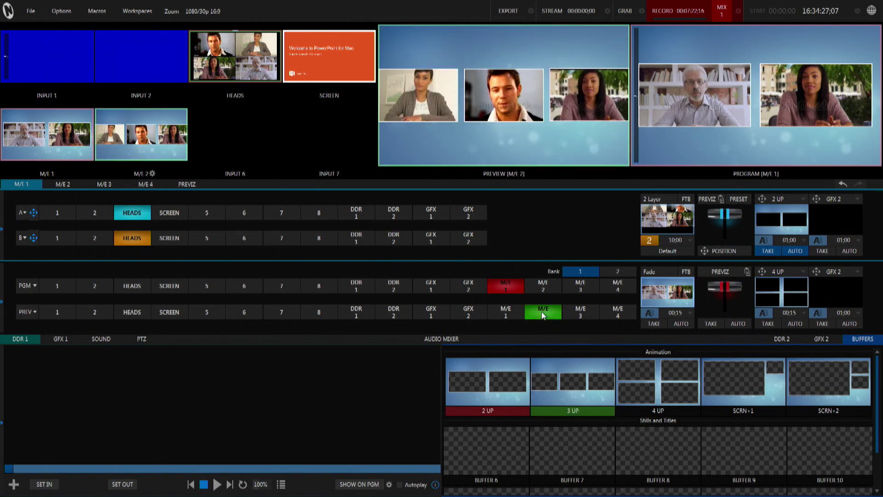
key("space")
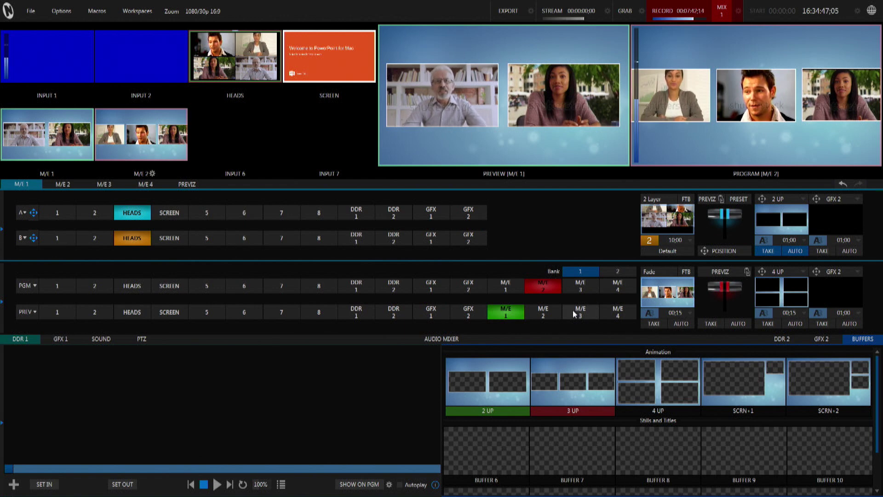
Step: Switch to the M/E 2 and then M/E 3 tabs, and preview M/E 3's four-up layout
left_click(62, 184)
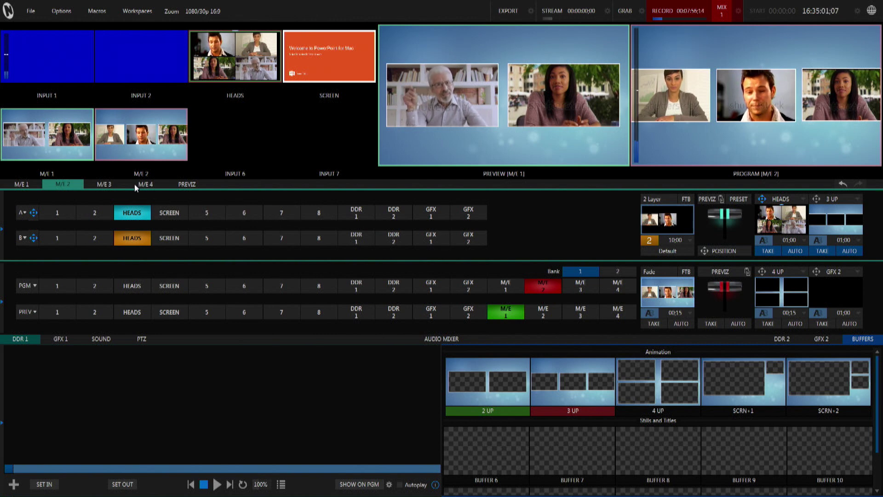
left_click(97, 185)
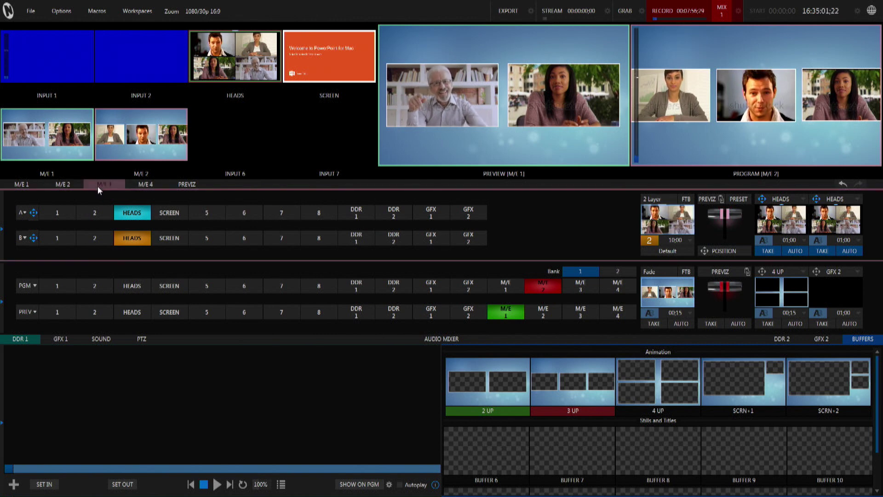
left_click(576, 315)
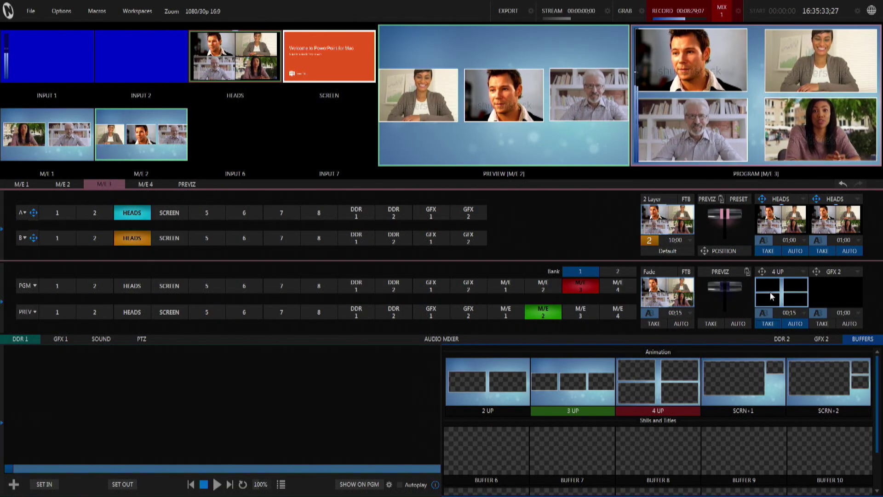
Step: Swap M/E 2 back to program, then take M/E 4's SCRN+1 slide-plus-one-inset layout live
key("Return")
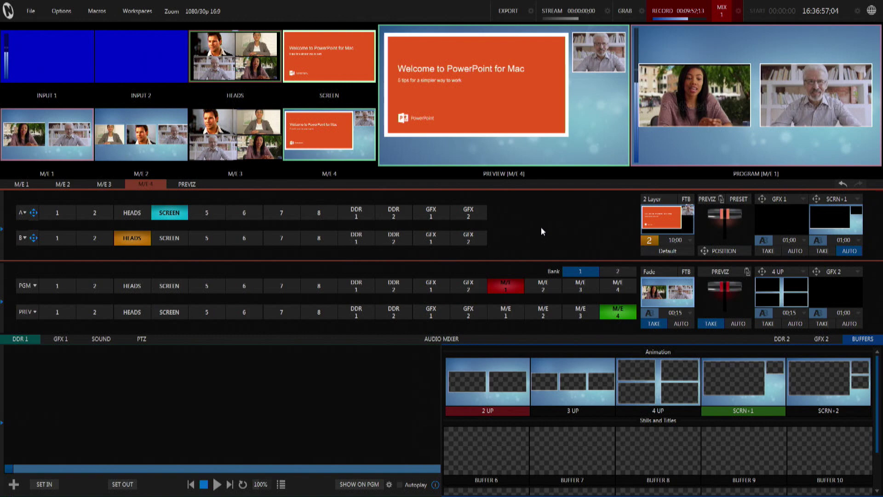
key("Return")
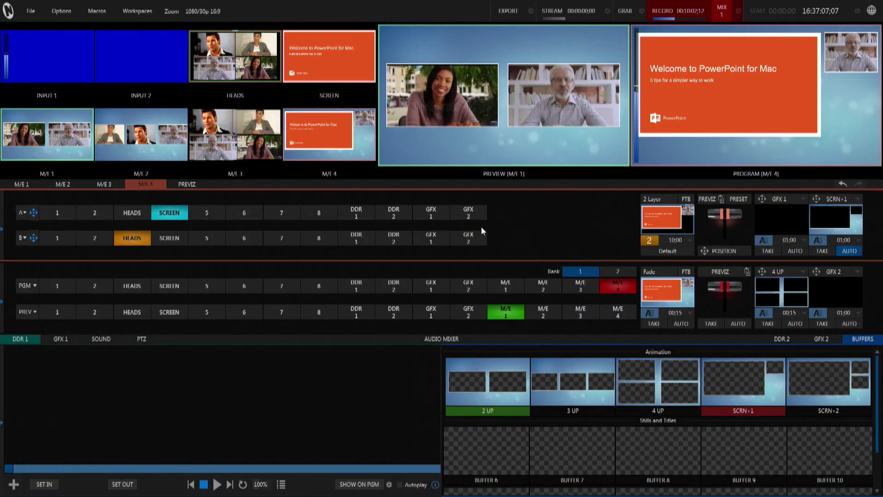
mouse_move(2, 224)
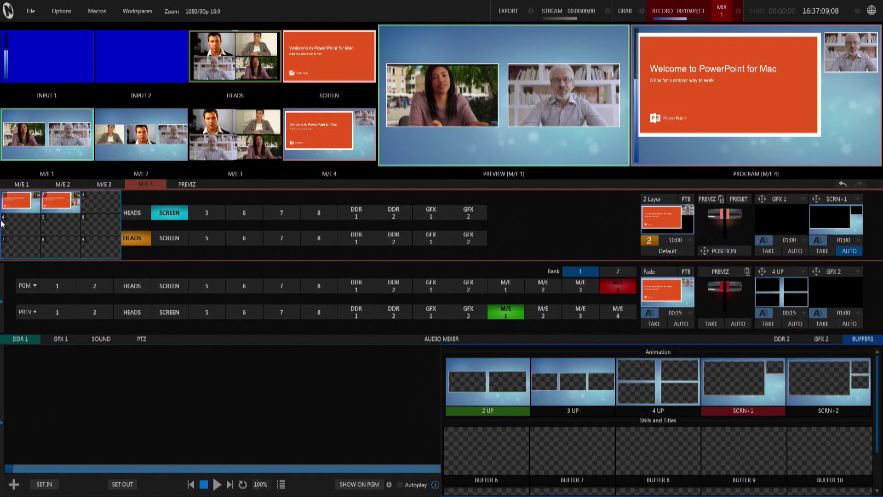
Step: Recall M/E 4's SCRN+2 memory so program shows the slide with two panelist insets
left_click(63, 207)
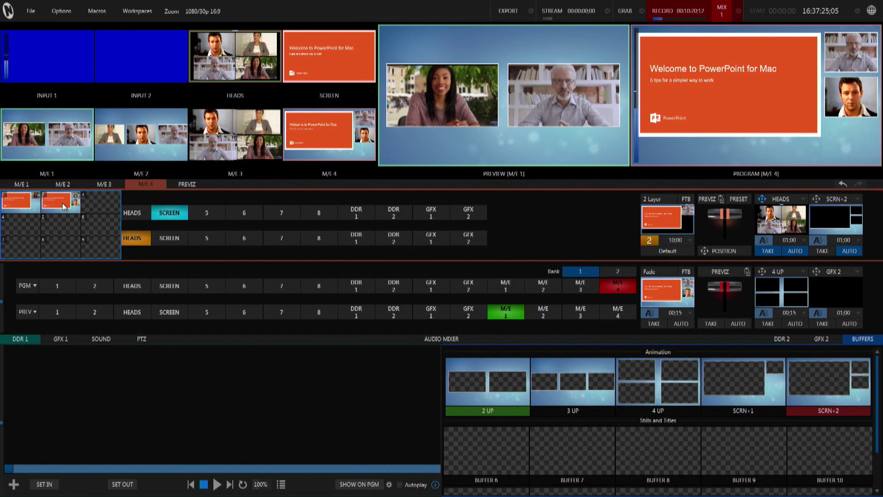
Step: Put M/E 2's three-panelist layout on preview
left_click(540, 314)
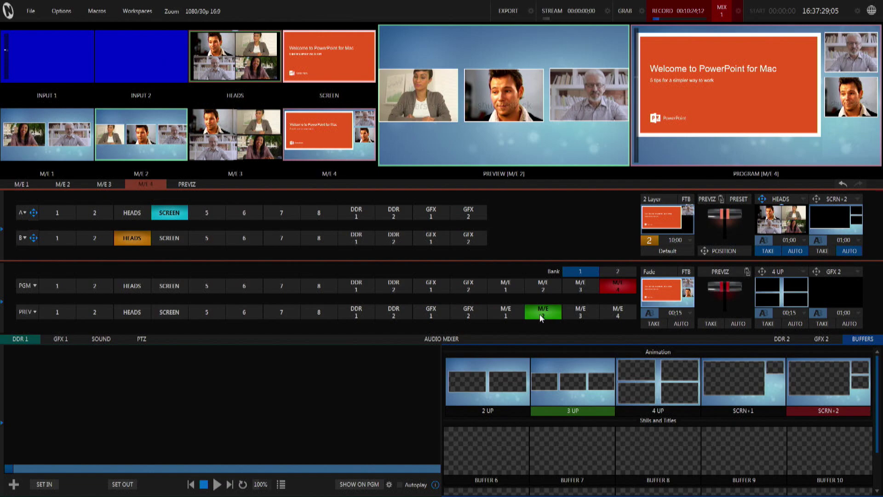
key("space")
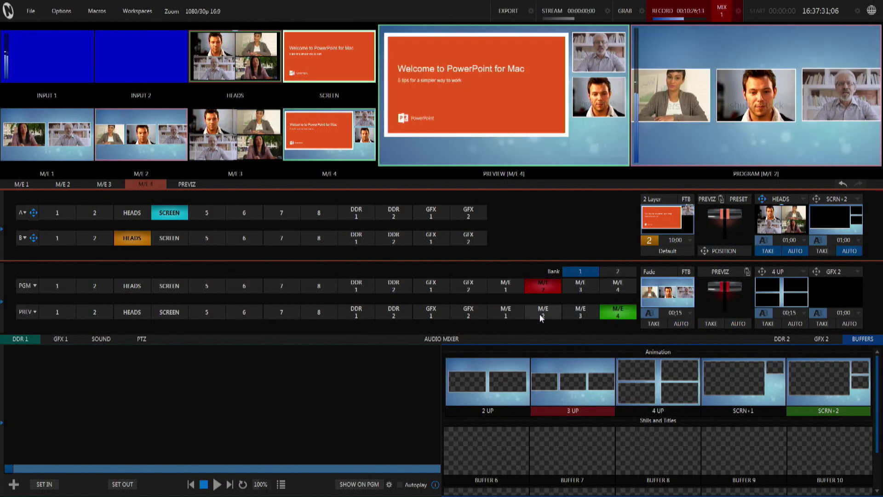